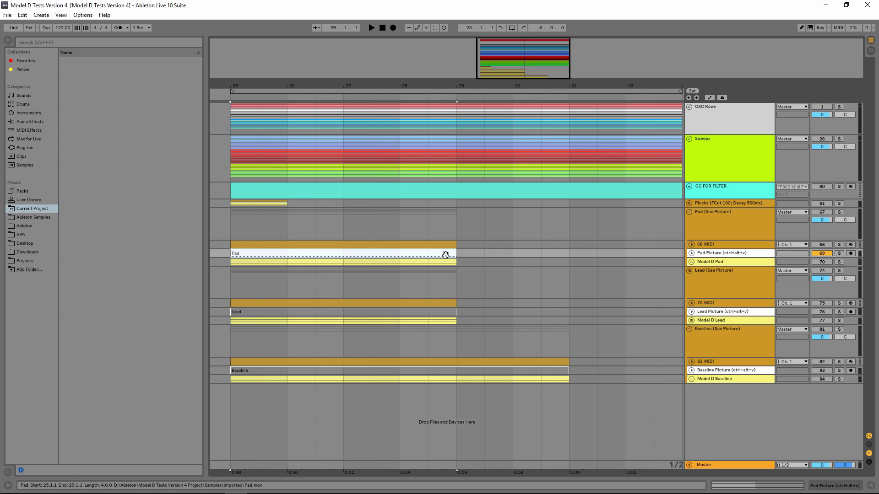
Step: Unfold the Model D Pad group, zoom to bars 25–29, and select the Triangle 4 clip
click(692, 262)
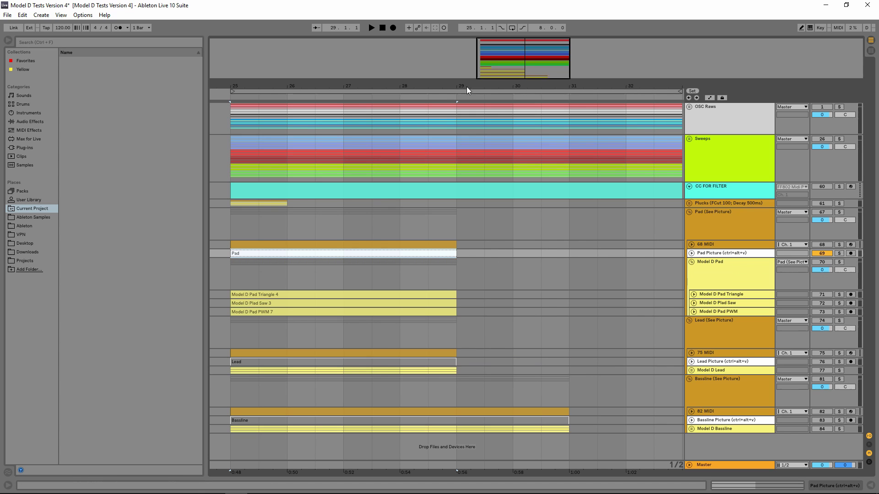
drag(487, 59, 490, 56)
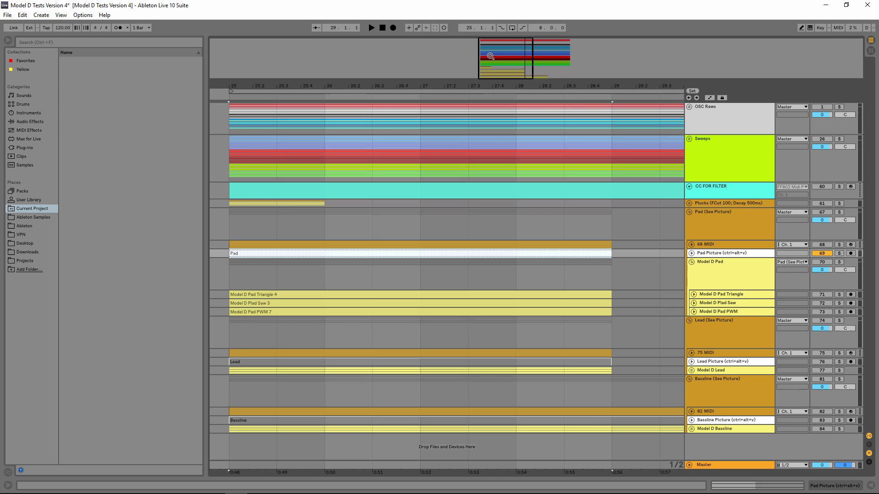
click(314, 271)
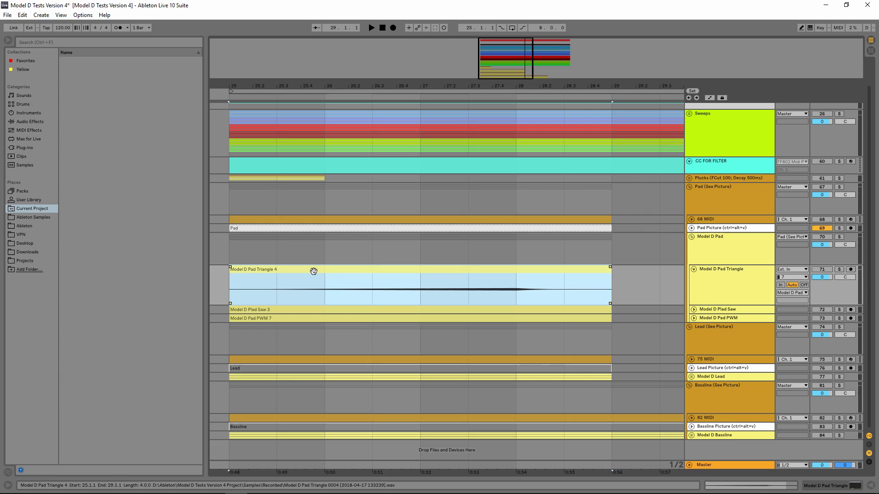
Step: Show the video window higher up and briefly play the set to display the Pad.mov picture
key(ctrl+alt+v)
drag(368, 214, 373, 143)
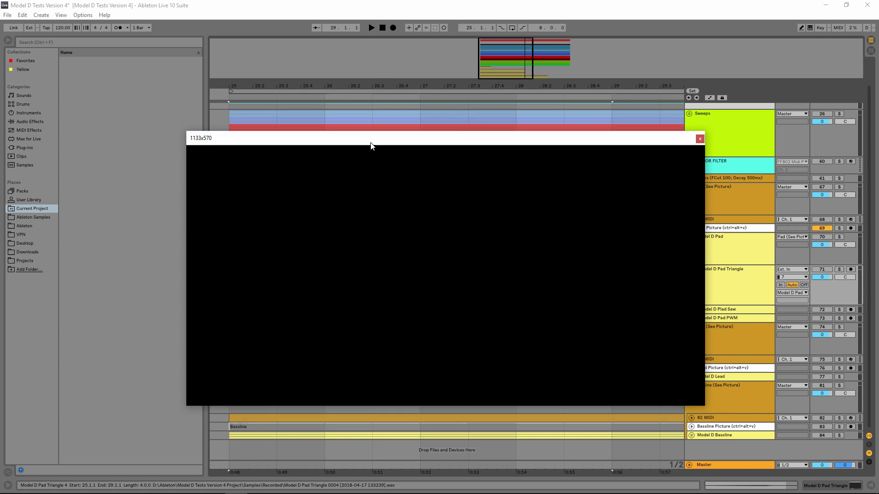
click(372, 28)
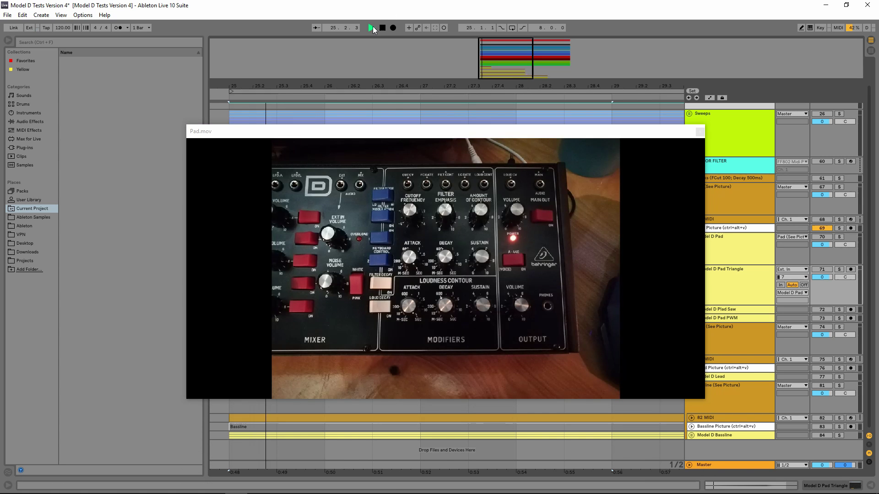
click(384, 29)
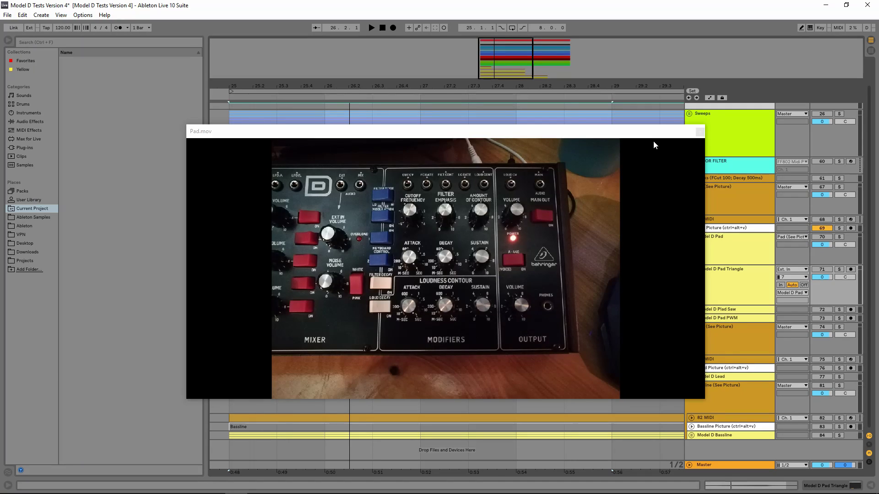
click(327, 136)
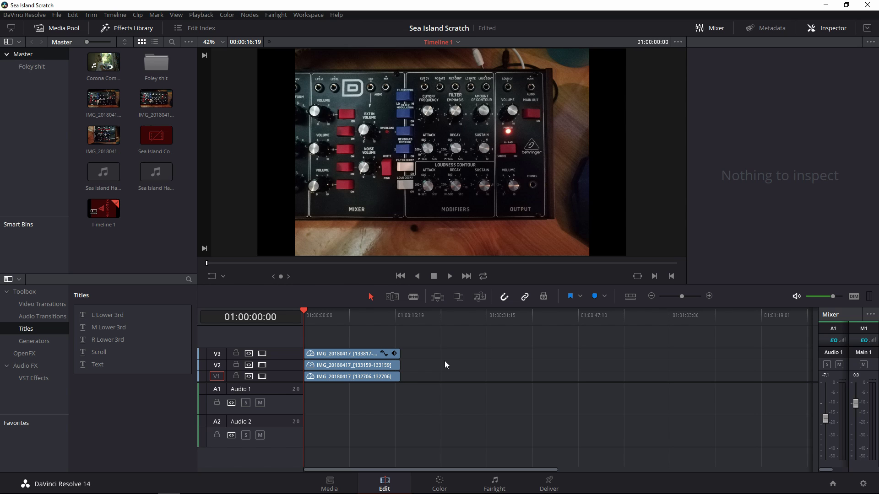
Step: Park the playhead at 01:00:03:05 and select the V3 clip to see its 1.420 zoom and 90° rotation
scroll(444, 360, up, 1)
mouse_move(412, 340)
mouse_down()
mouse_move(411, 379)
mouse_move(567, 375)
mouse_up()
click(567, 379)
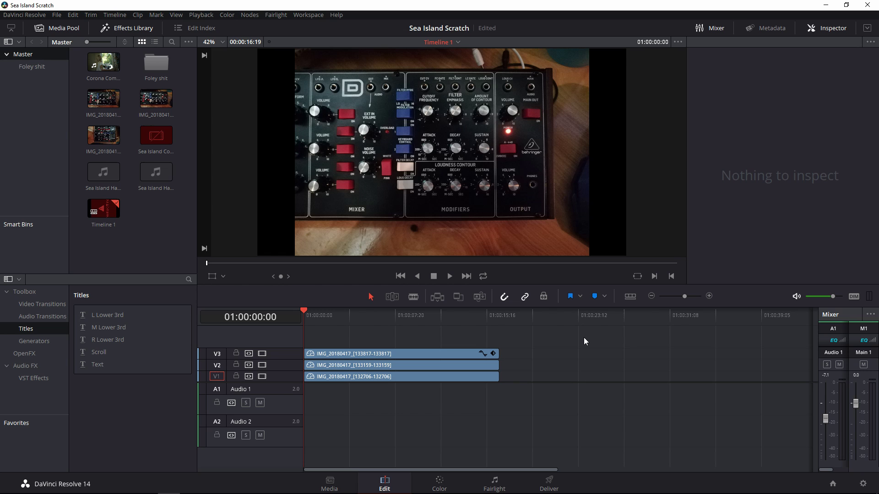
click(341, 320)
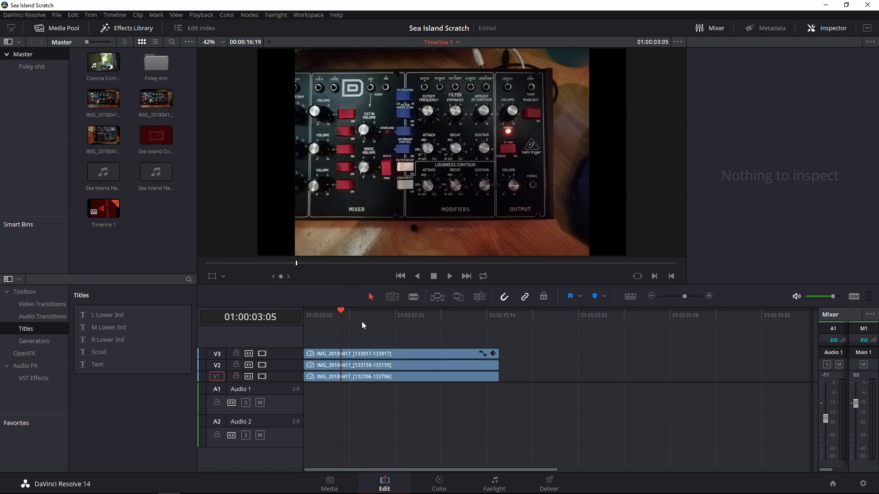
click(368, 355)
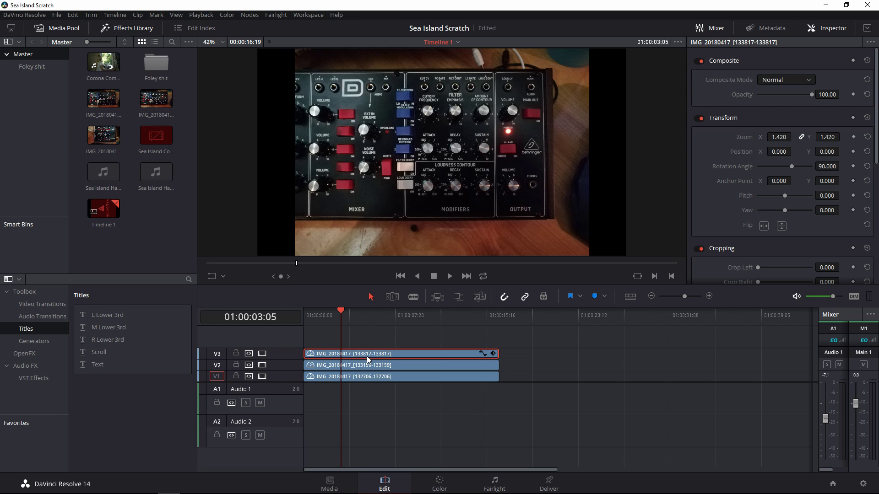
click(383, 344)
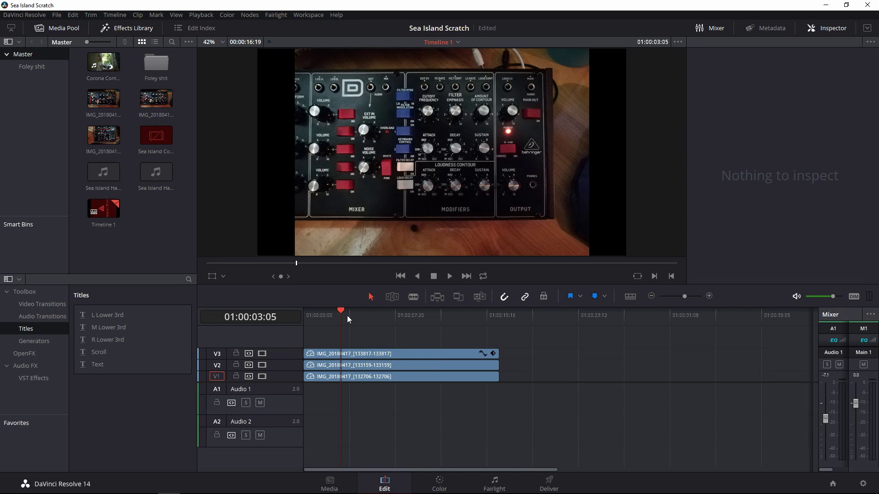
click(352, 355)
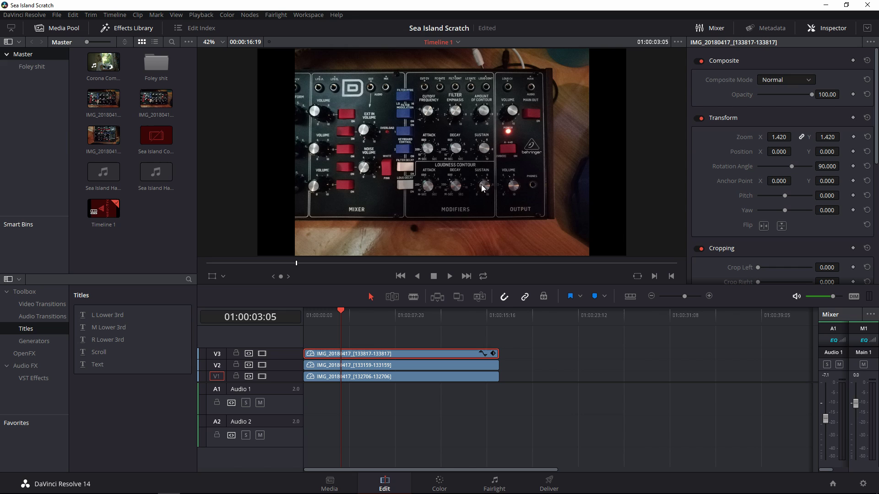
Step: Add a still image on a new V4 track, lengthen it, then delete it again
click(405, 343)
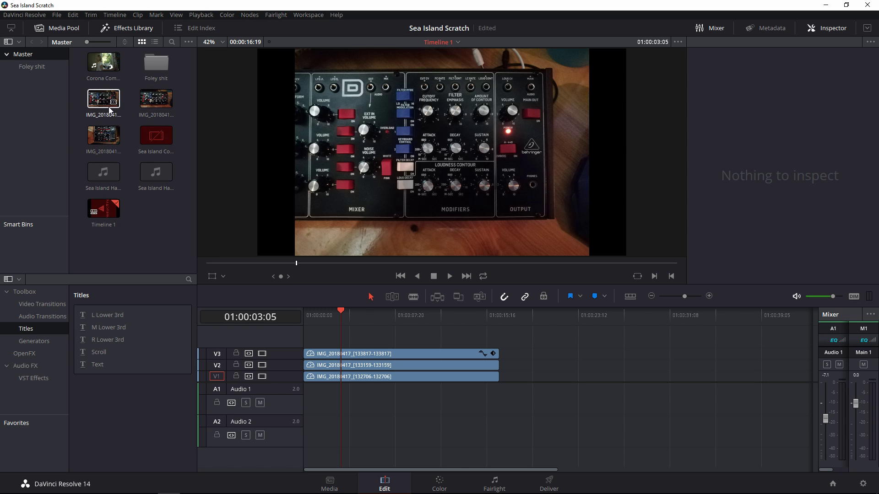
drag(103, 99, 302, 341)
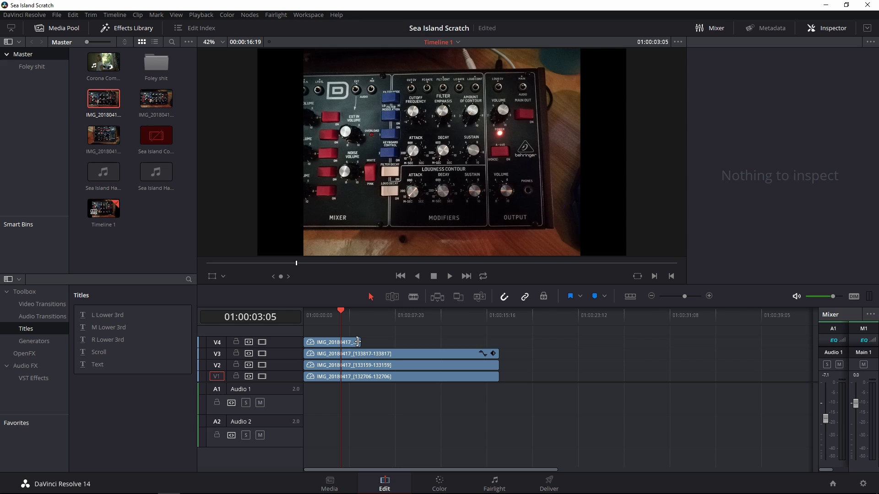
drag(360, 342, 499, 344)
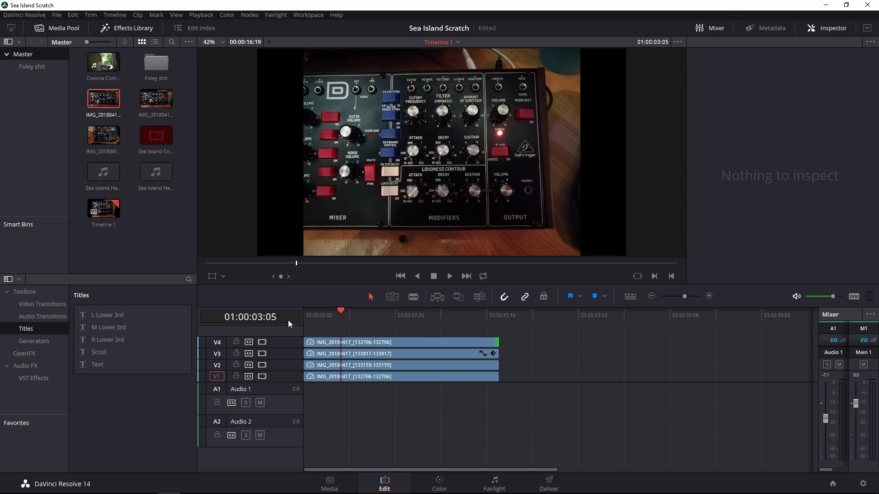
click(373, 343)
key(Delete)
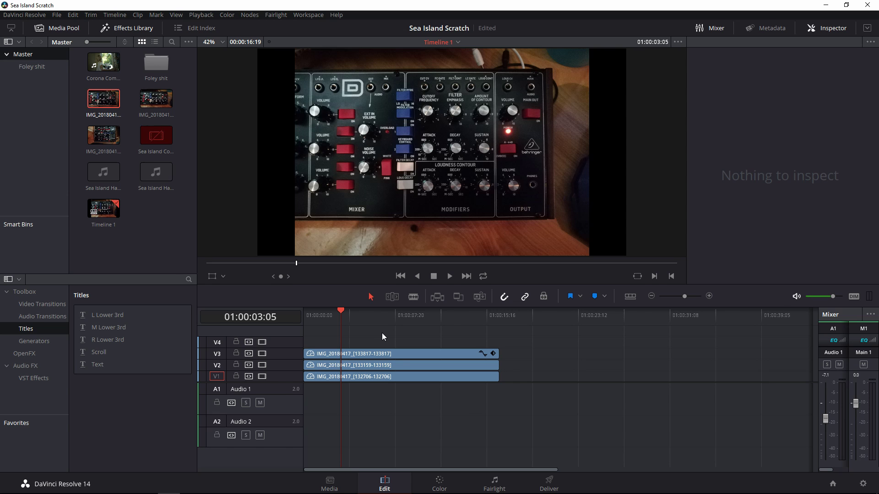
Step: Select the V3 clip and disable video output on tracks V1 and V2
click(409, 355)
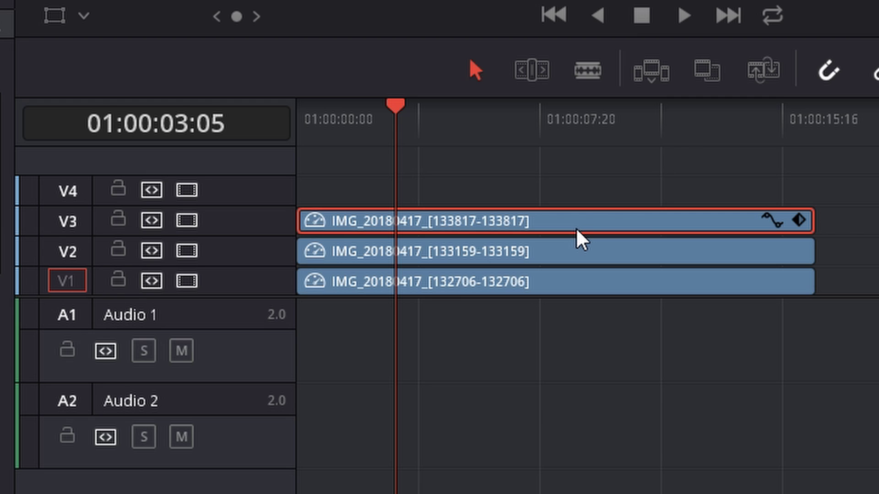
click(187, 282)
click(187, 251)
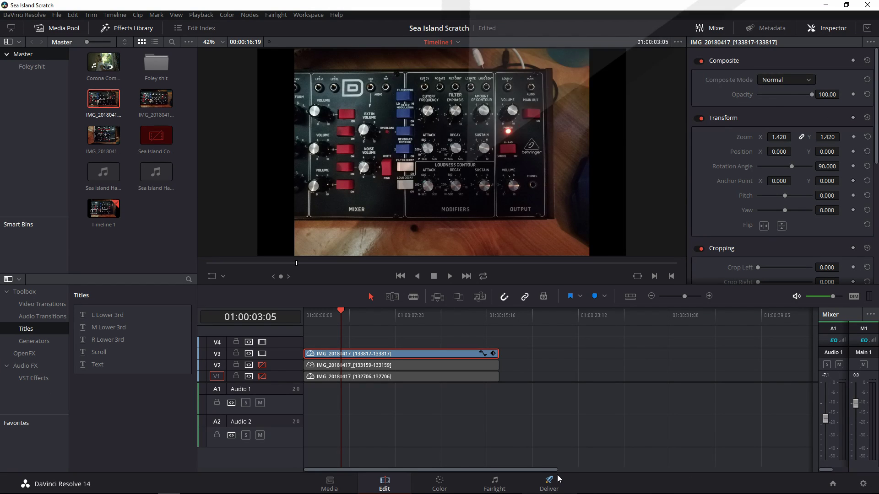
Step: Apply the YouTube 720p render preset and edit the render location path
click(549, 485)
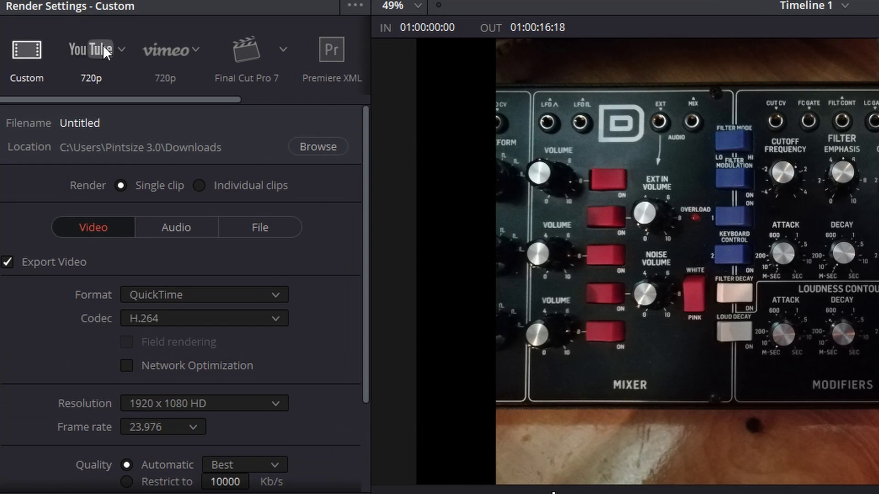
click(103, 46)
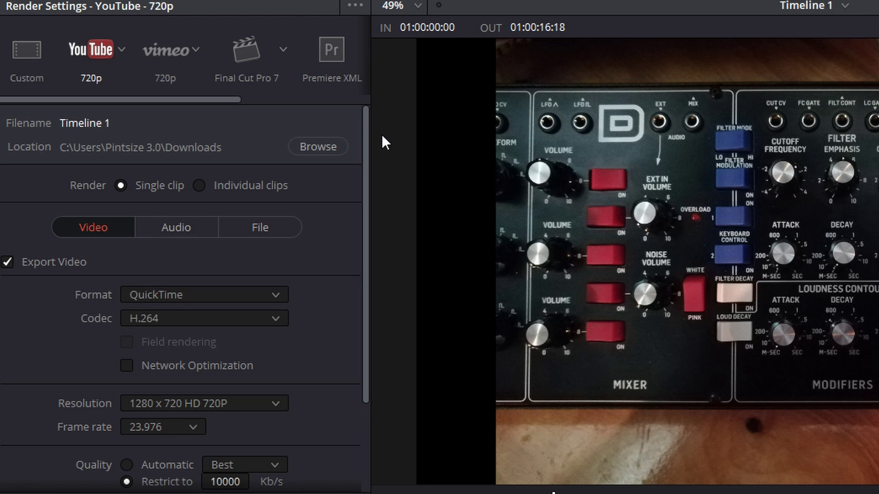
click(232, 147)
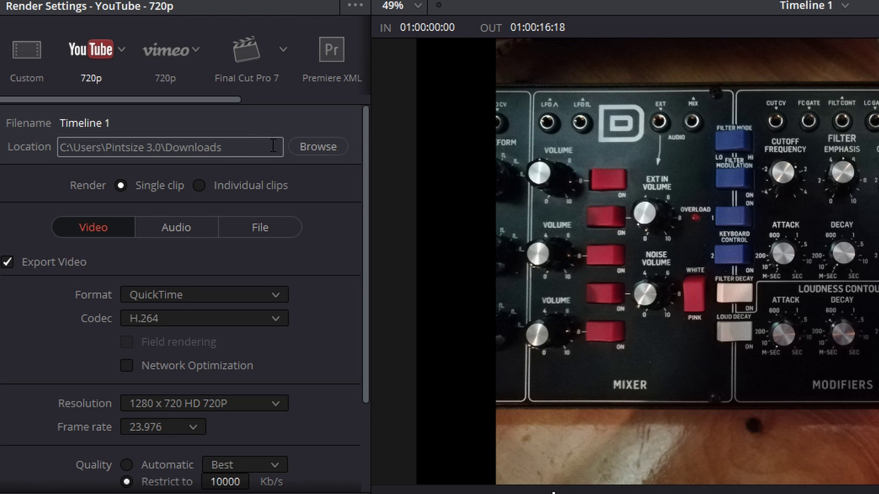
click(232, 147)
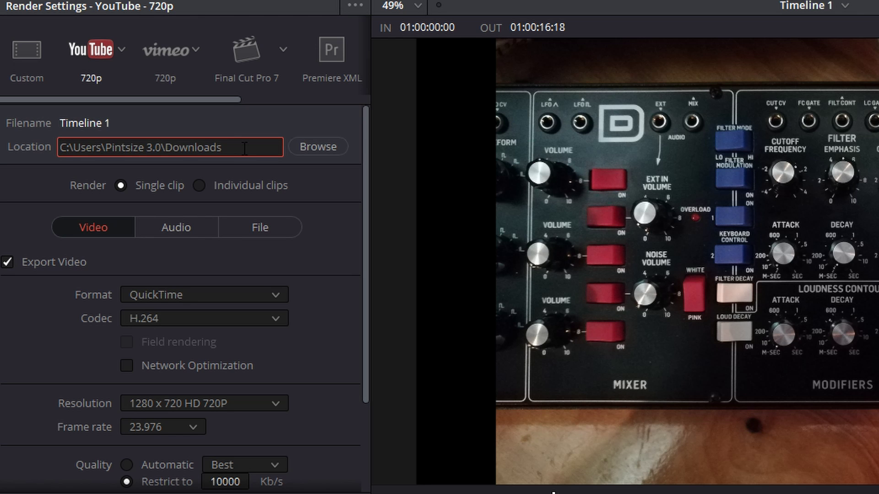
drag(366, 169, 358, 216)
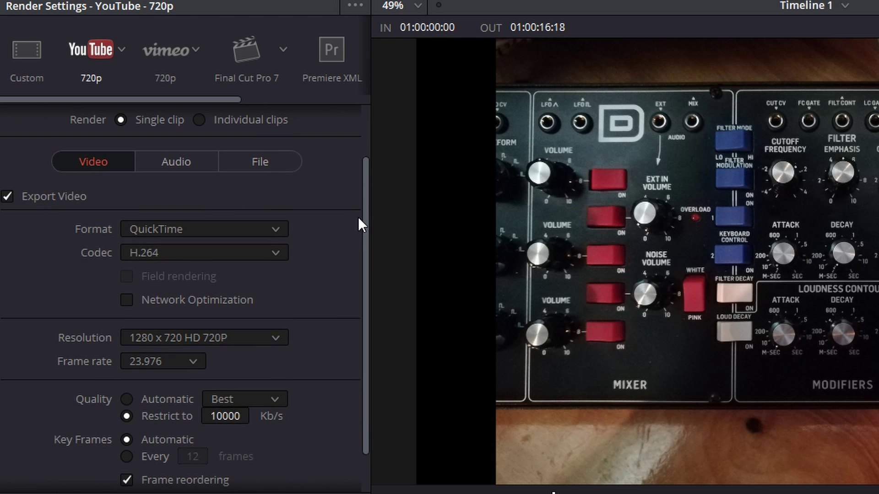
Step: Keep QuickTime format with H.264 codec and queue Timeline 1 as Job 4
click(275, 227)
click(193, 400)
click(276, 249)
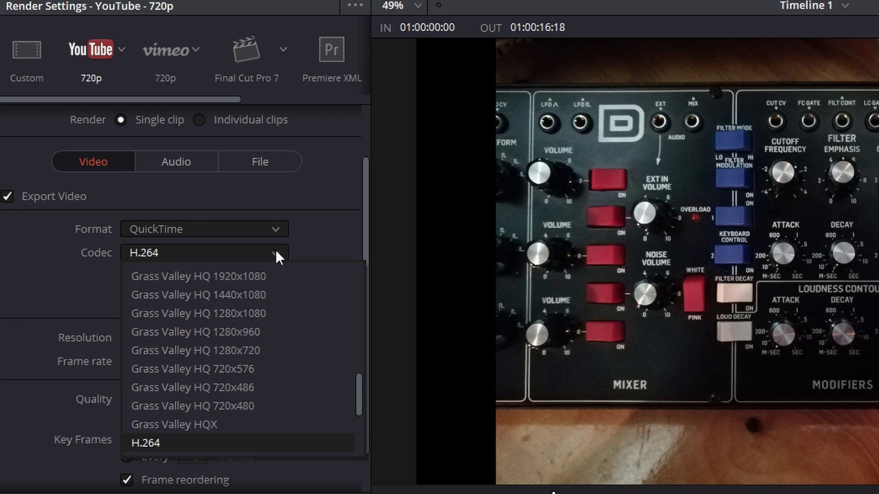
click(200, 438)
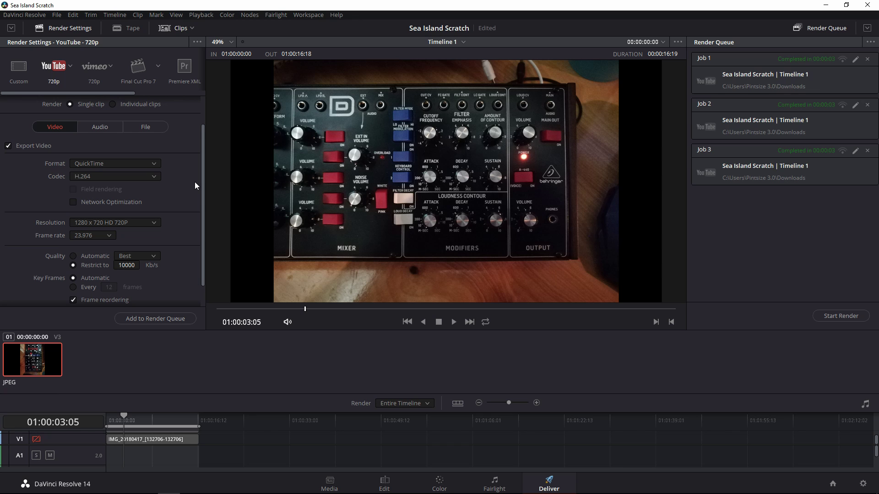
scroll(194, 183, up, 2)
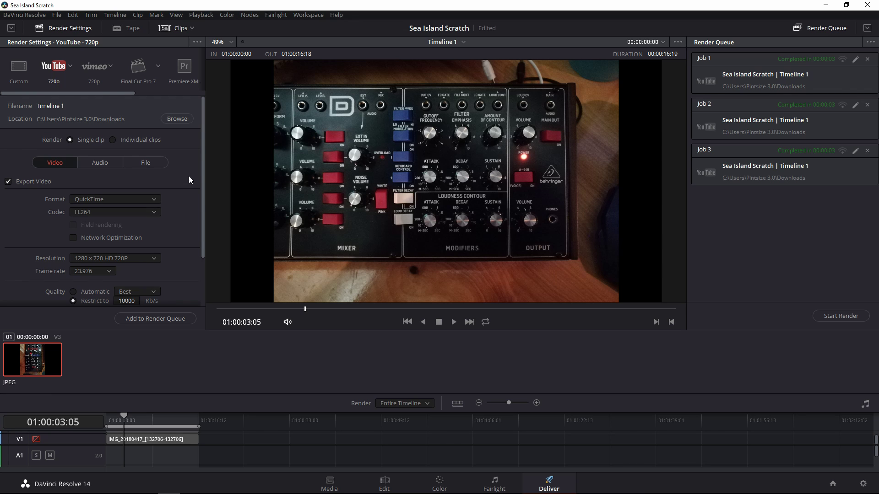
click(171, 320)
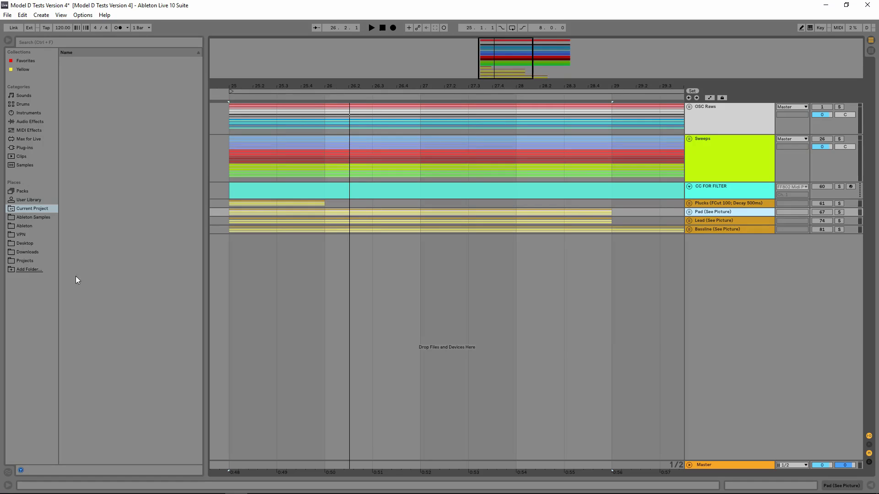
Step: Drag Bassline.mov from Downloads into the arrangement and trim its clip to end at bar 33
click(19, 252)
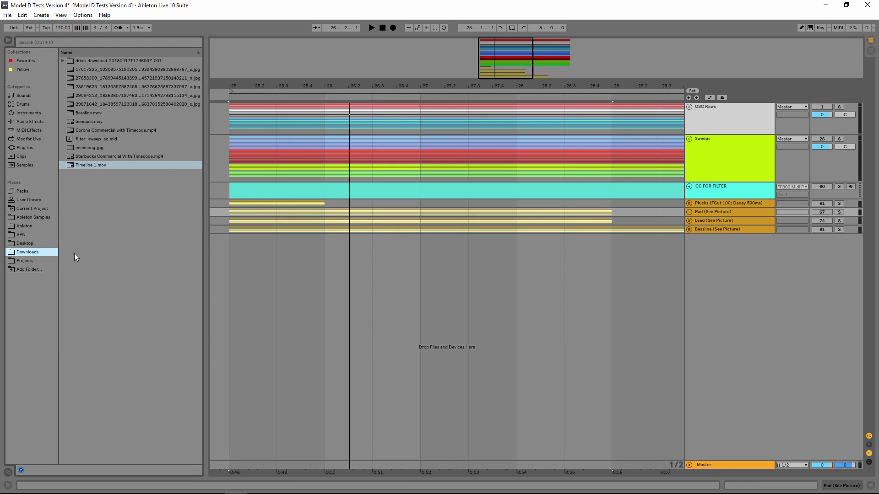
click(84, 114)
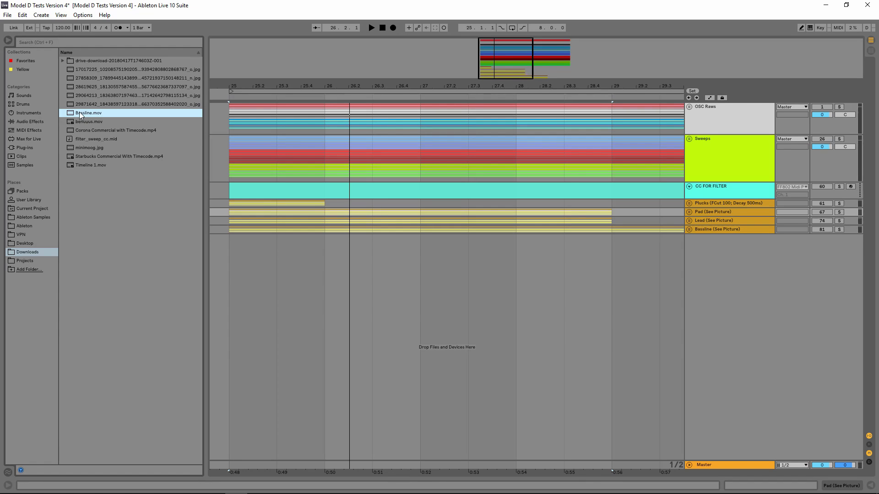
drag(73, 116, 266, 274)
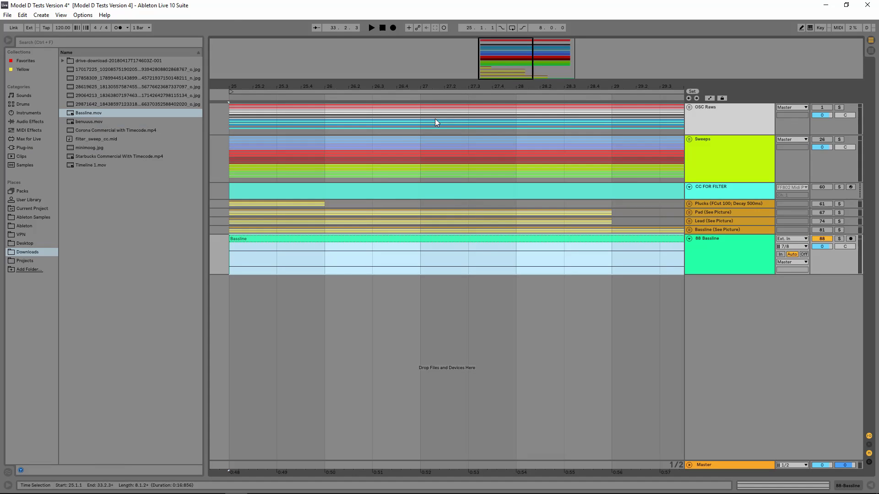
key(z)
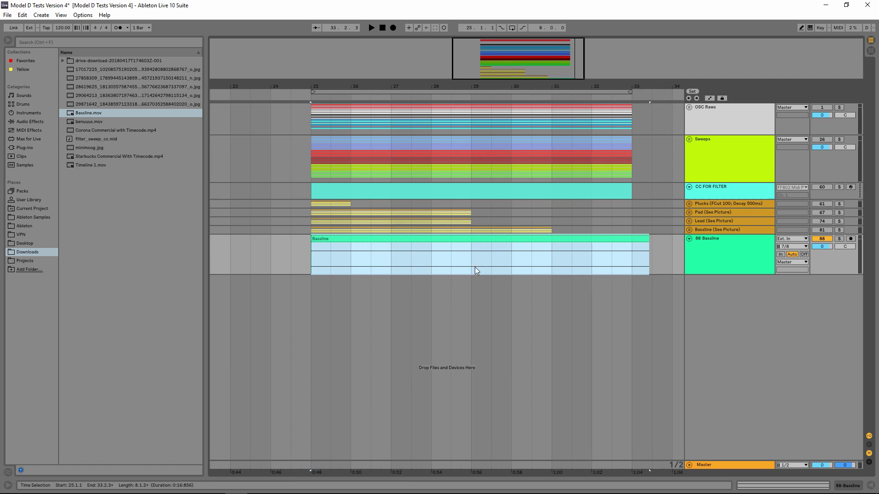
click(729, 252)
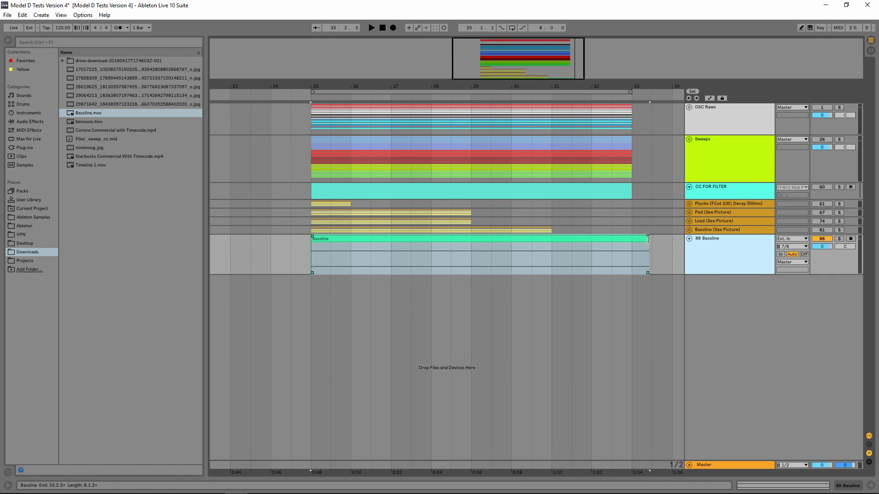
drag(649, 238, 632, 238)
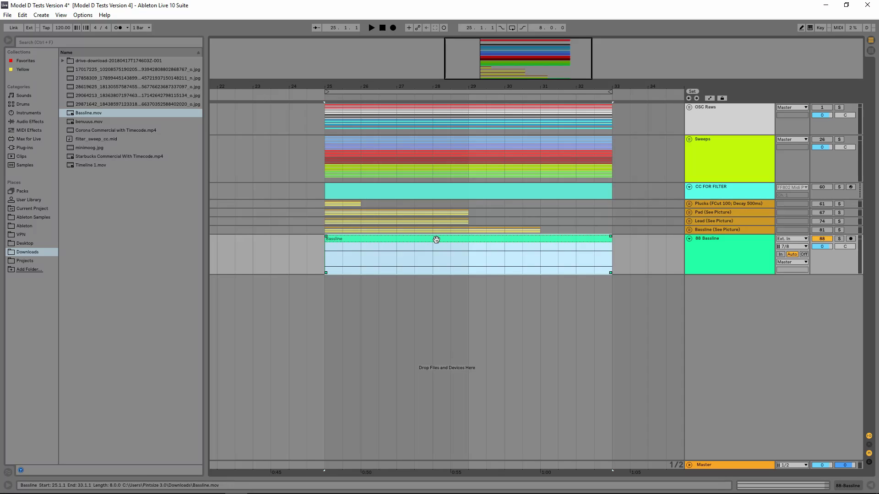
key(space)
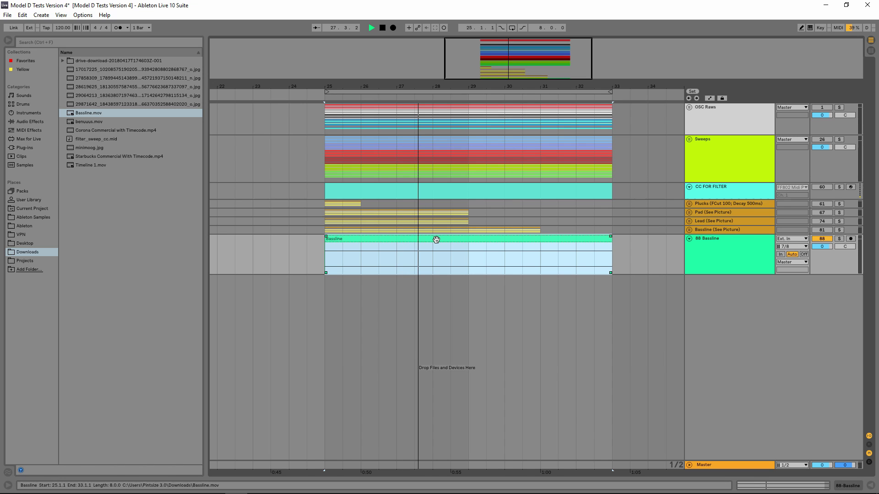
key(space)
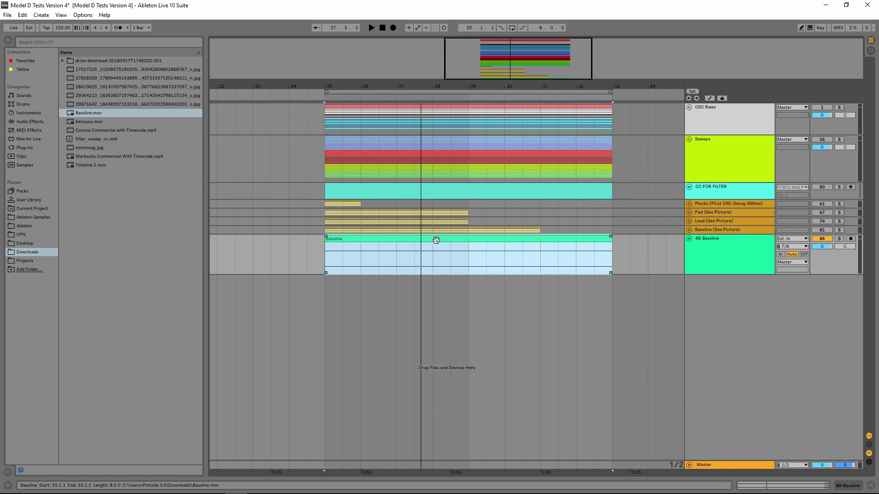
double_click(437, 240)
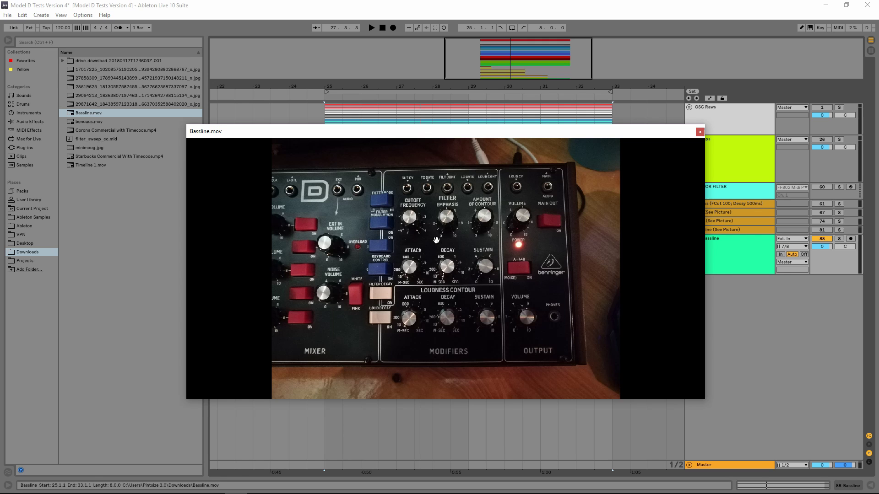
drag(436, 240, 442, 211)
click(62, 15)
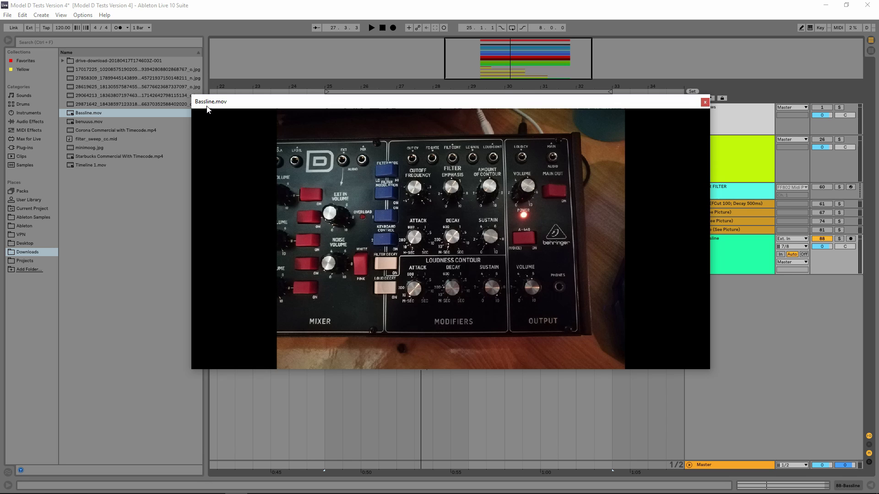
click(705, 102)
Step: Expand the Pad (See Picture) group and view the Pad picture clip in the video window
click(690, 204)
click(689, 212)
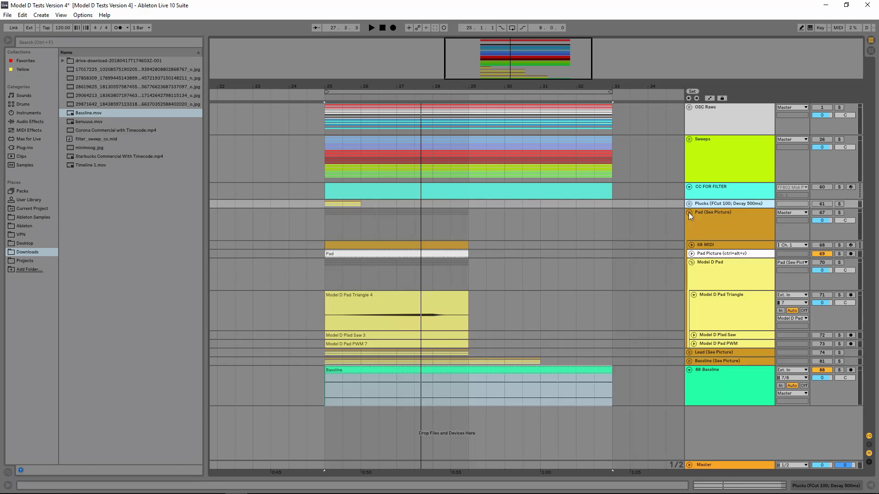
click(449, 254)
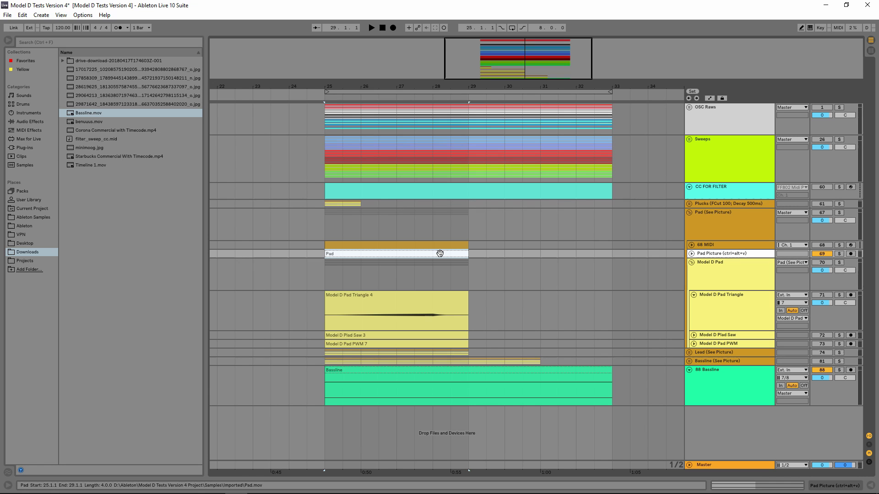
key(ctrl+alt+v)
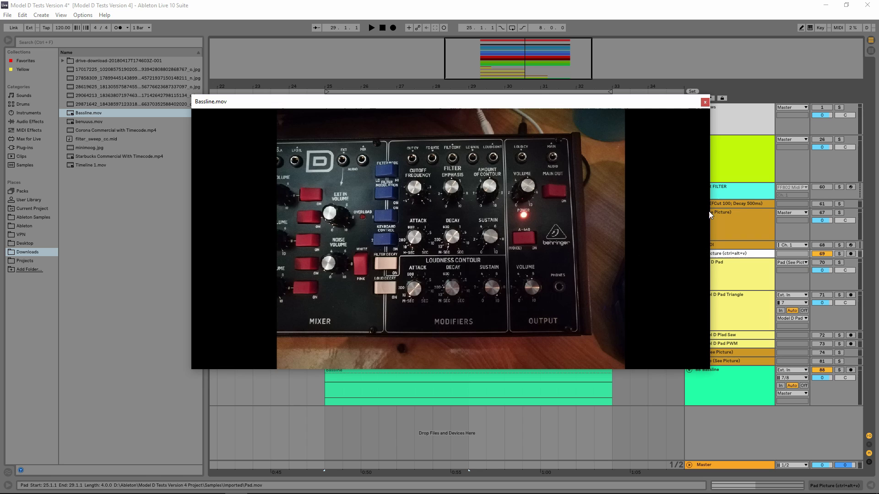
click(705, 101)
click(751, 372)
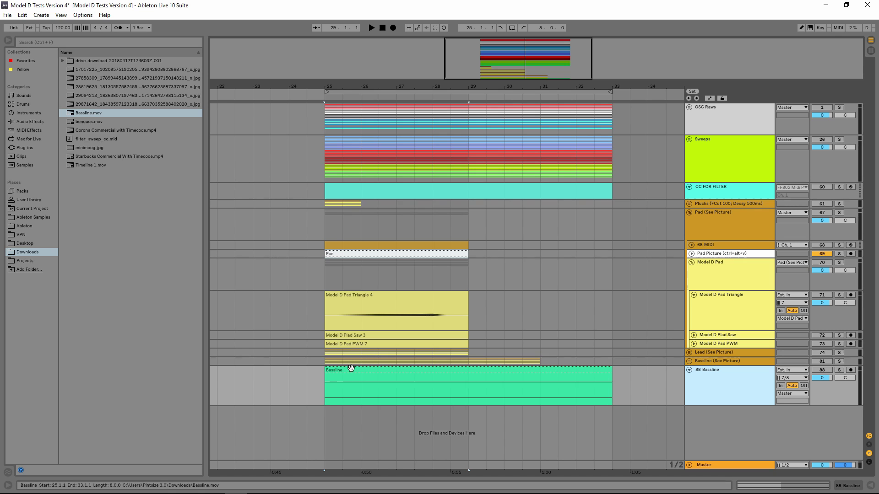
Step: Select the Bassline clip and preview it in the video window from near bar 25
click(351, 369)
key(ctrl+alt+v)
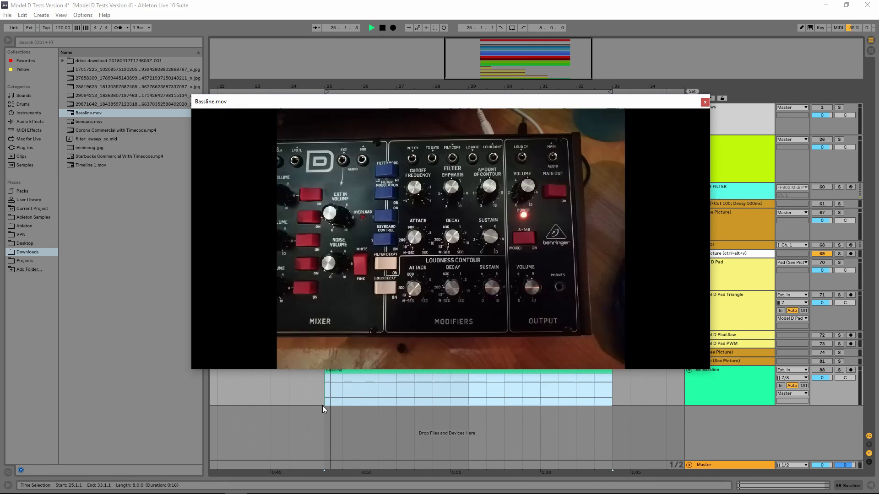
click(335, 389)
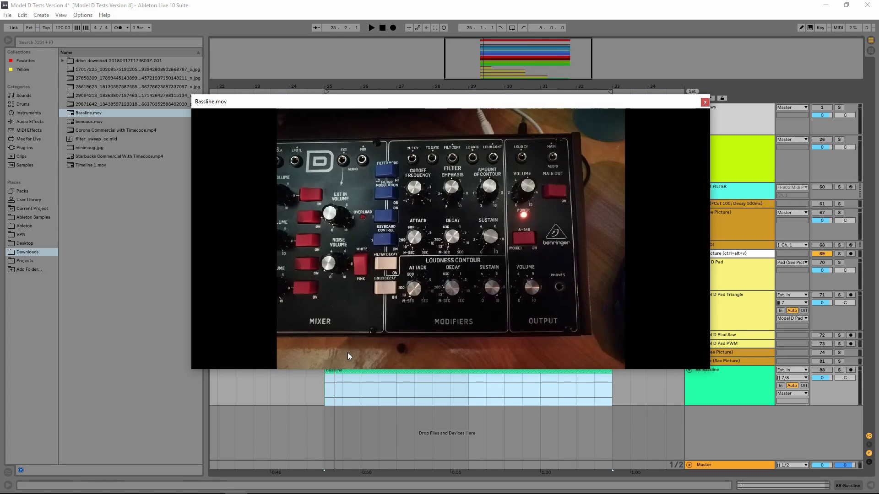
click(705, 102)
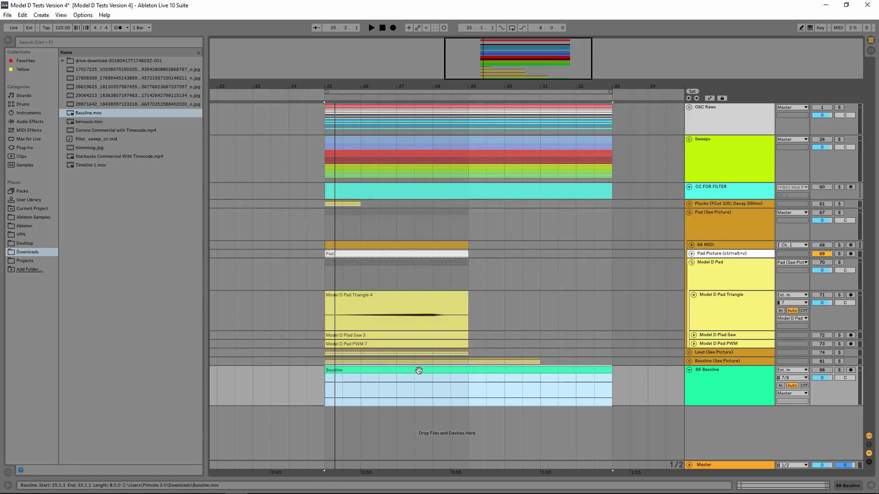
Step: Deactivate the Bassline clip, then play and stop the arrangement to view Pad.mov
right_click(379, 372)
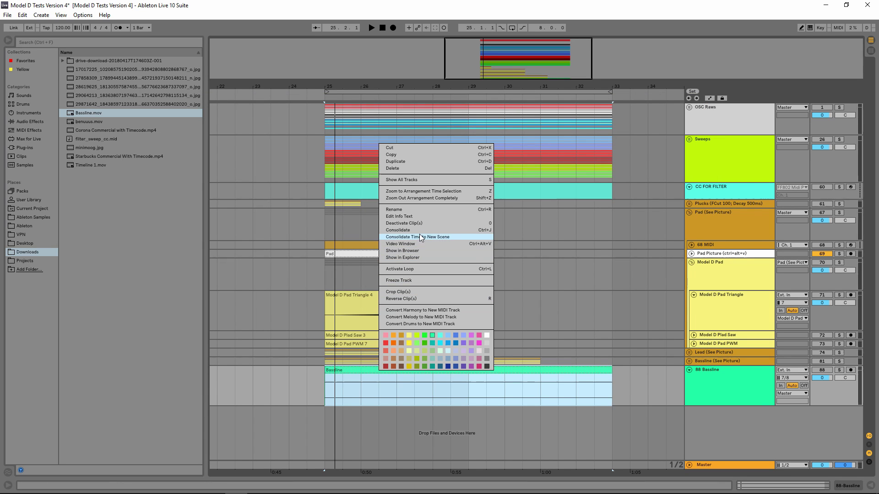
click(424, 222)
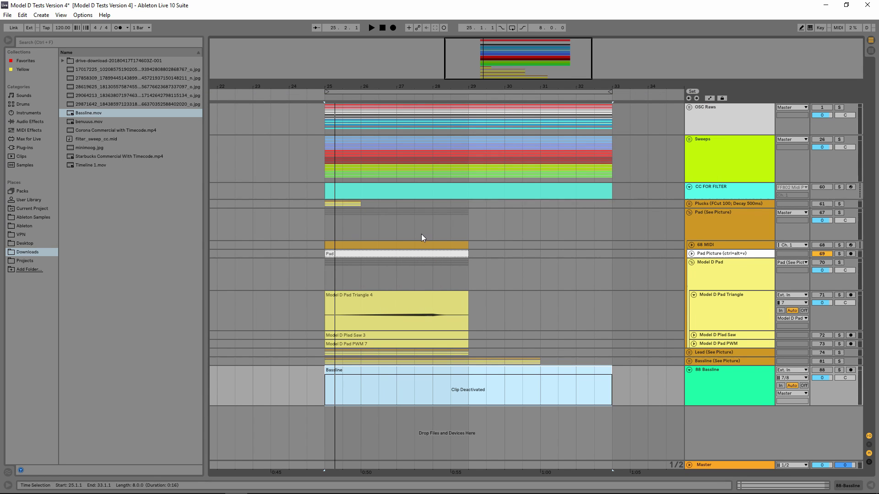
key(space)
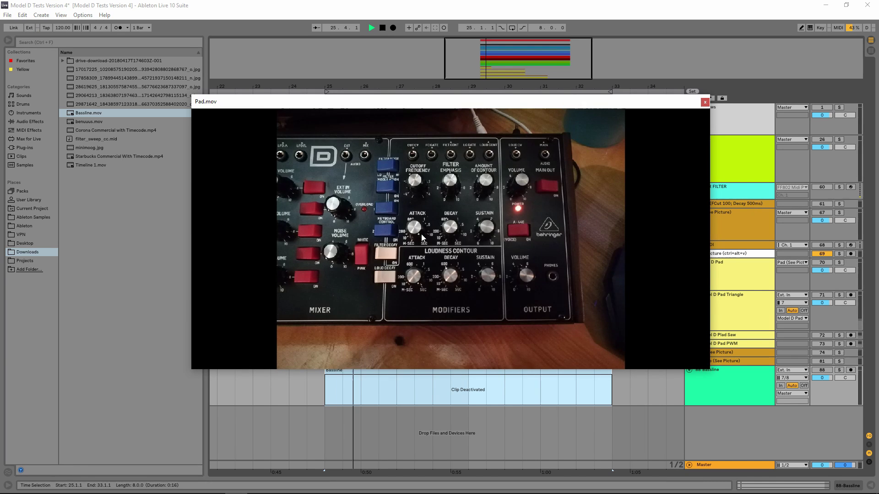
key(space)
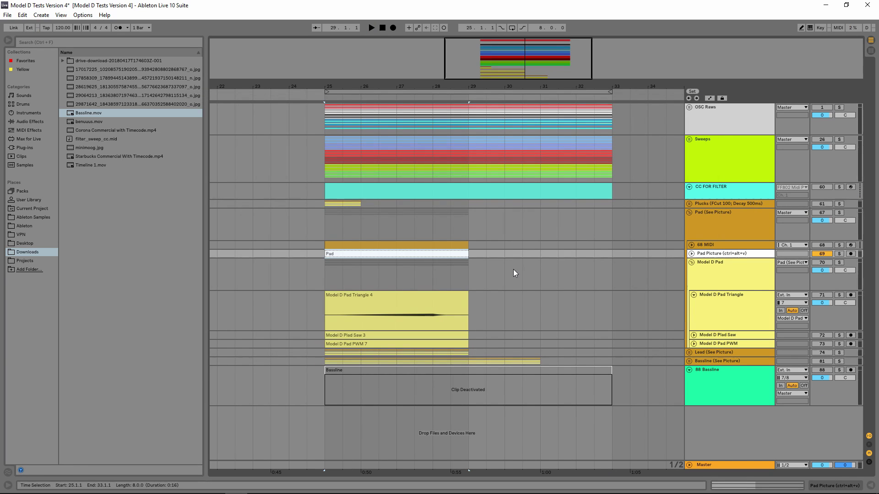